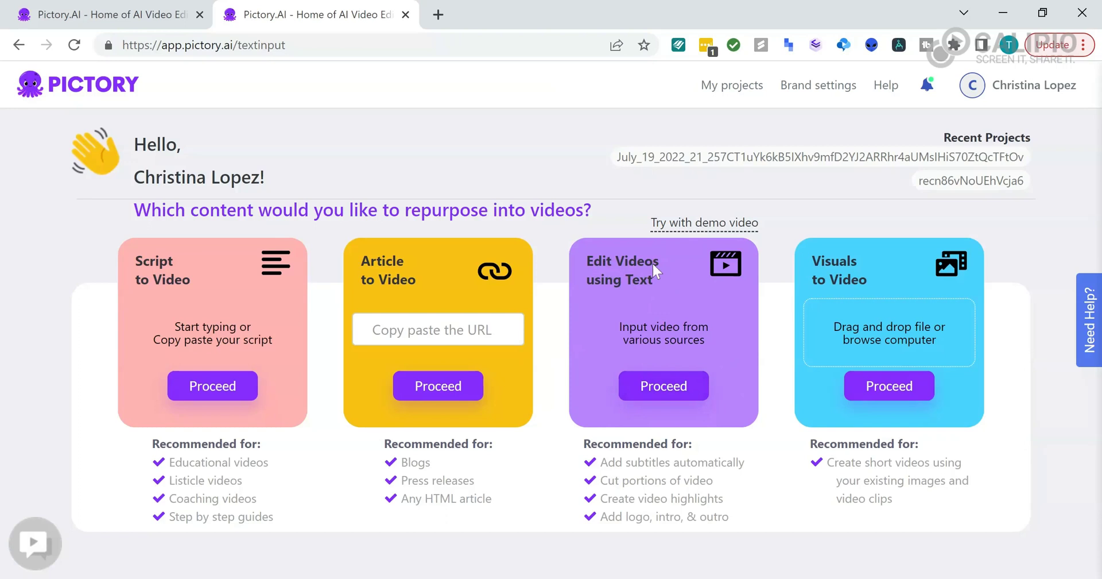
- Open the video input page for Edit Videos using Text, and switch to the already transcribed project without its notifications
click(664, 396)
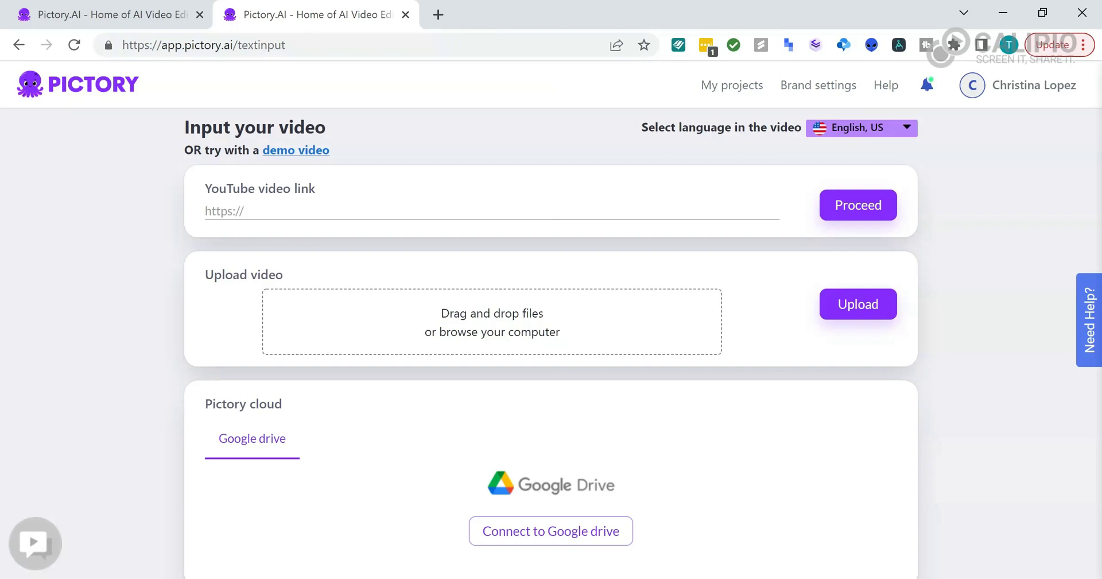
click(161, 5)
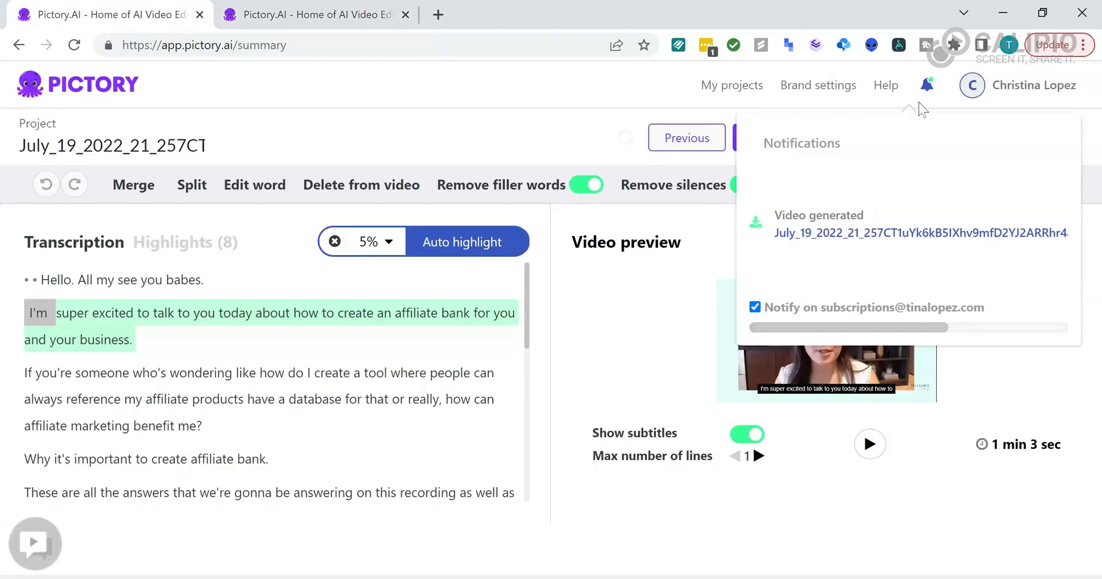
click(911, 109)
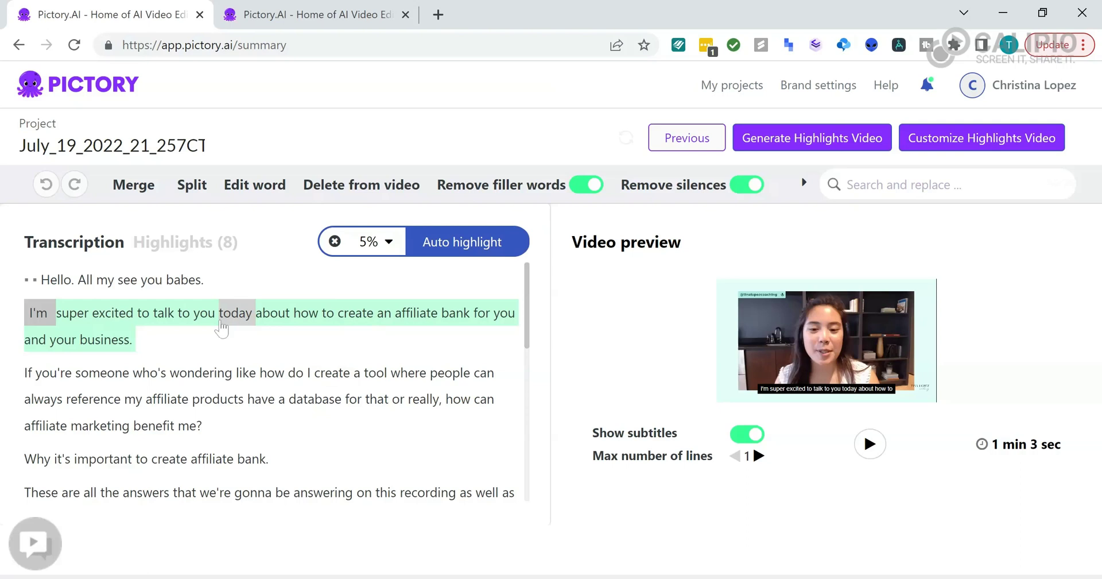
- Preview the video at "who's" in the transcript, and check the available auto-highlight length percentages
scroll(223, 433, down, 2)
scroll(223, 434, up, 2)
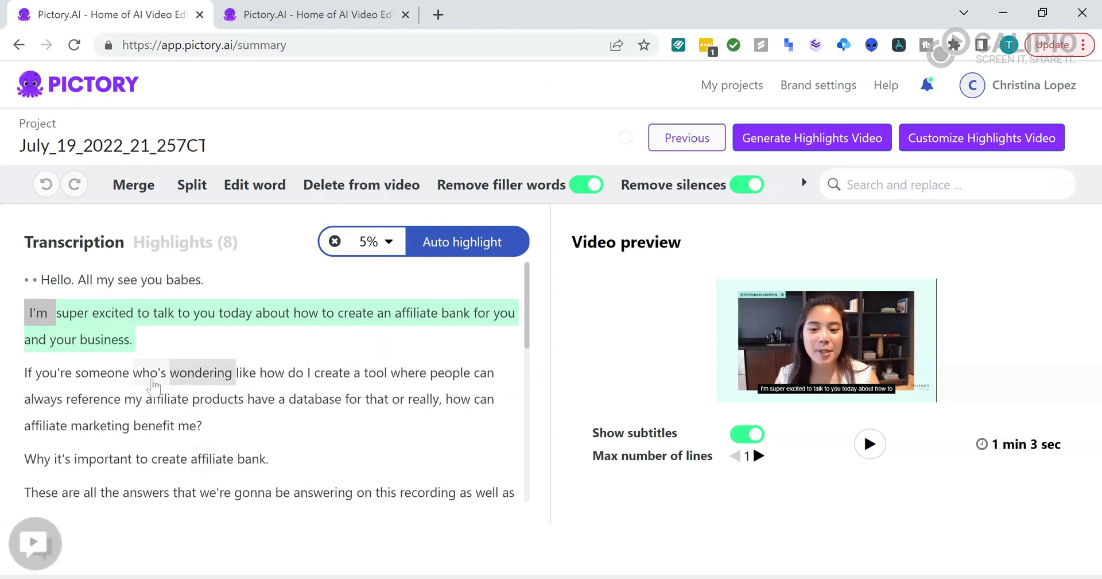
click(152, 373)
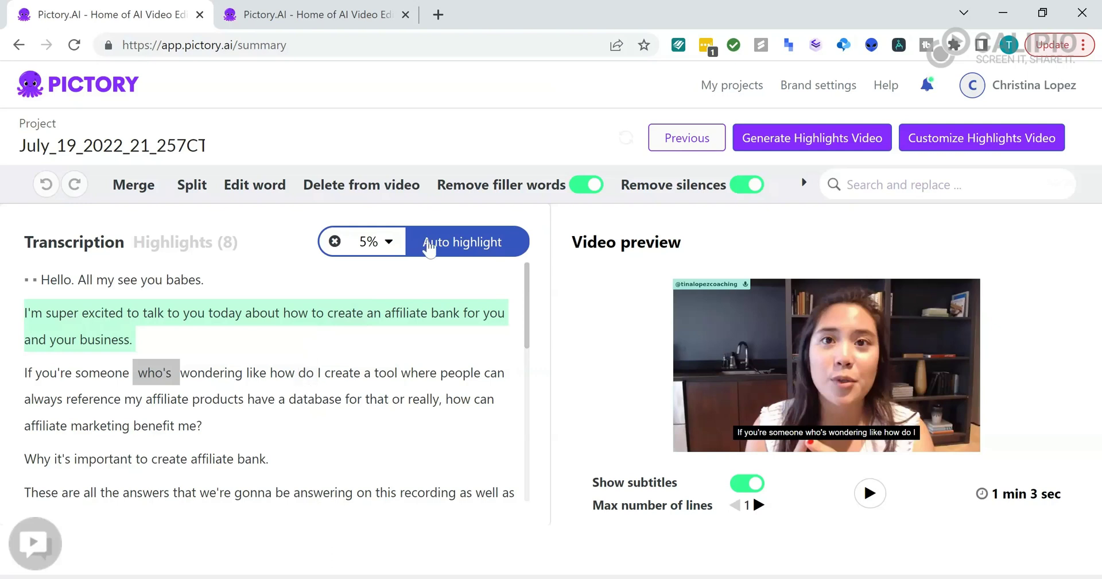
click(390, 243)
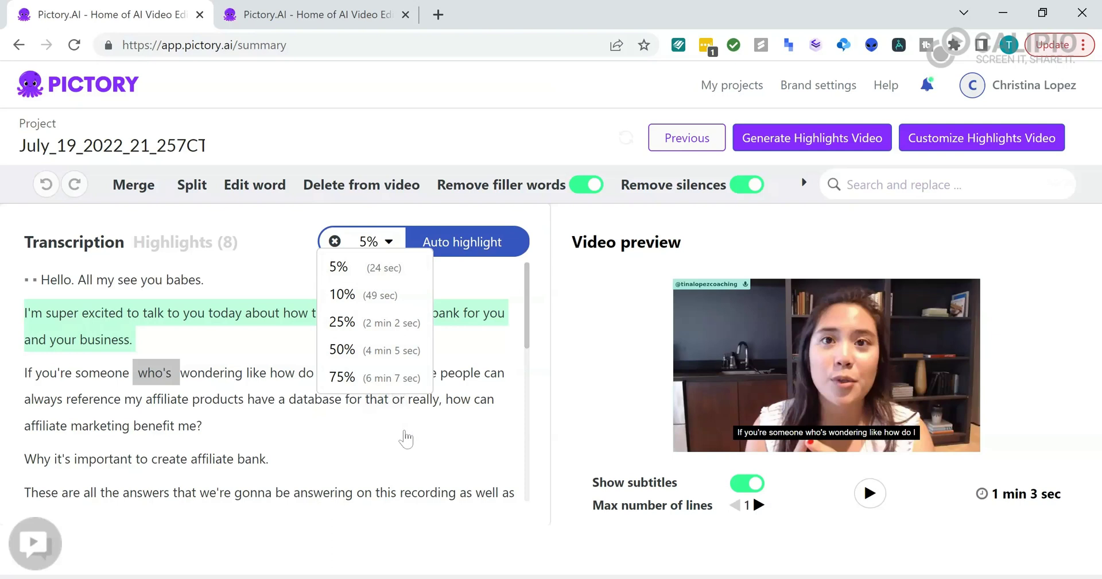
click(406, 437)
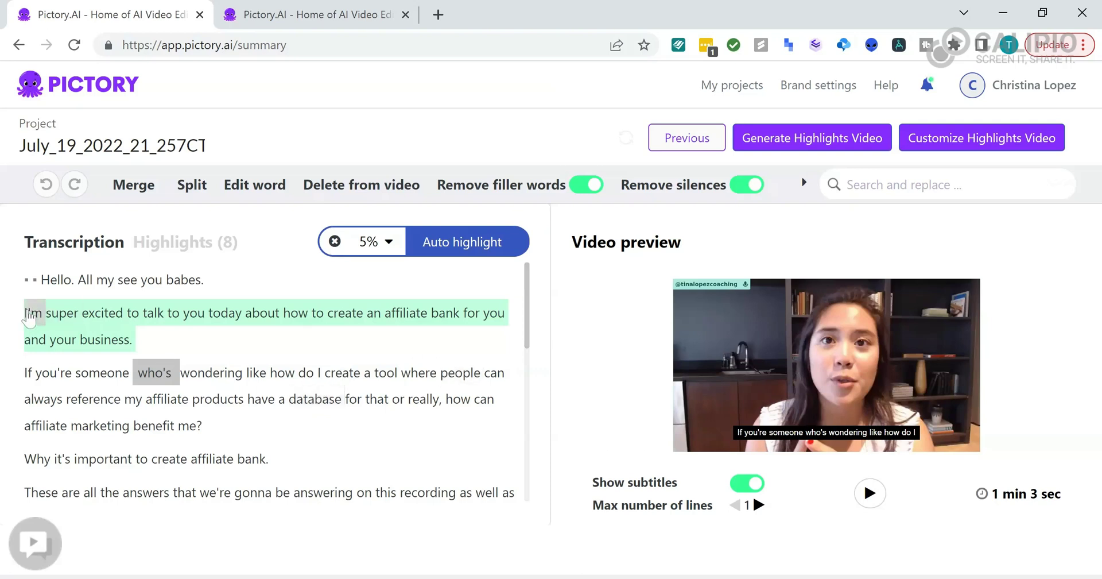
- Remove the passages from "I'm super excited" to "today" and from "let's get into" to "affiliate link?" from the highlights
drag(28, 310, 240, 315)
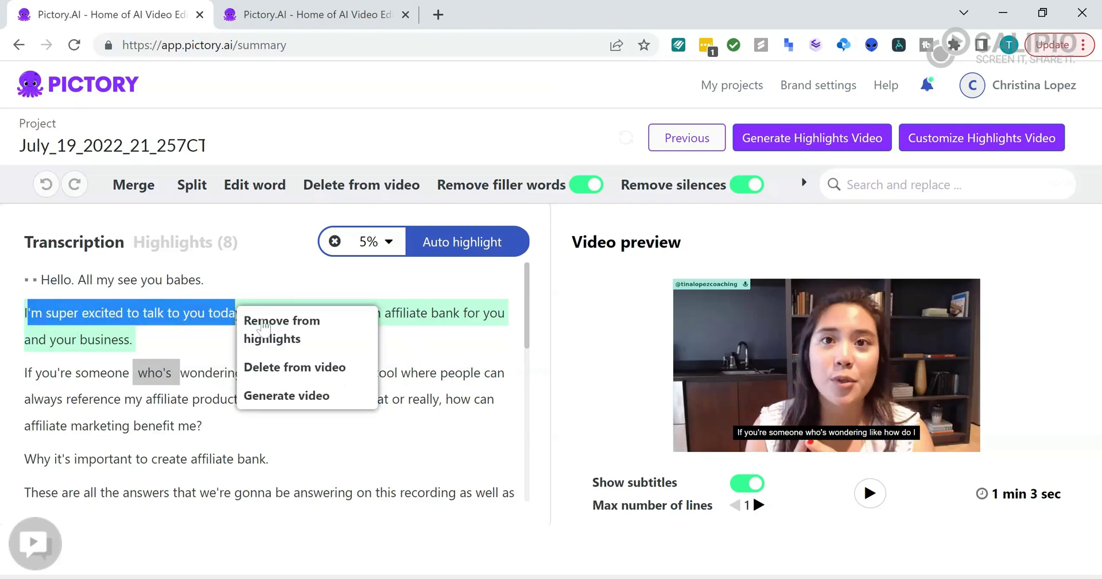
click(292, 343)
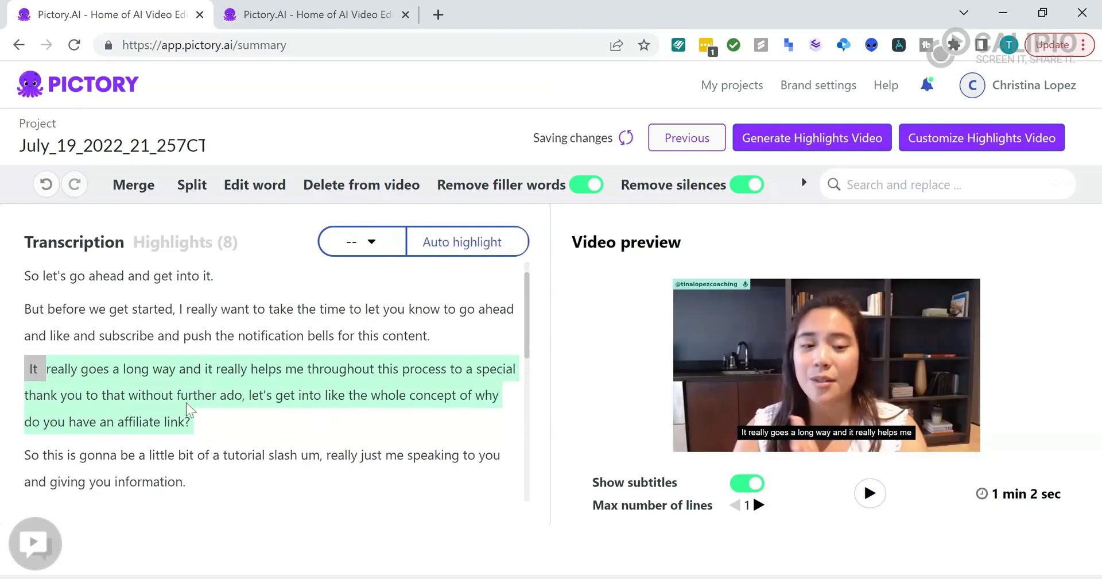
click(255, 402)
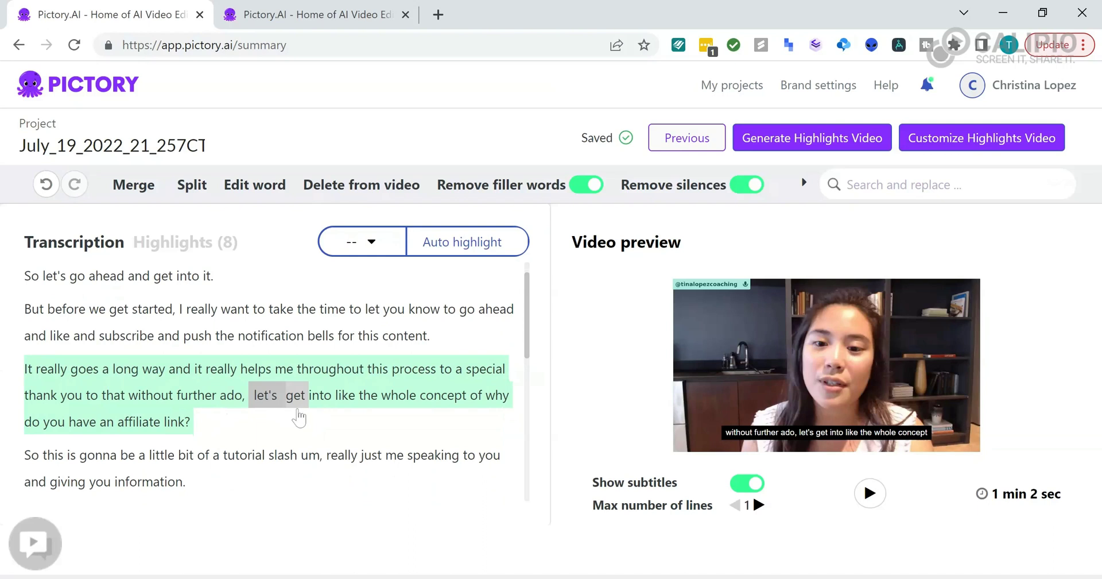
click(296, 405)
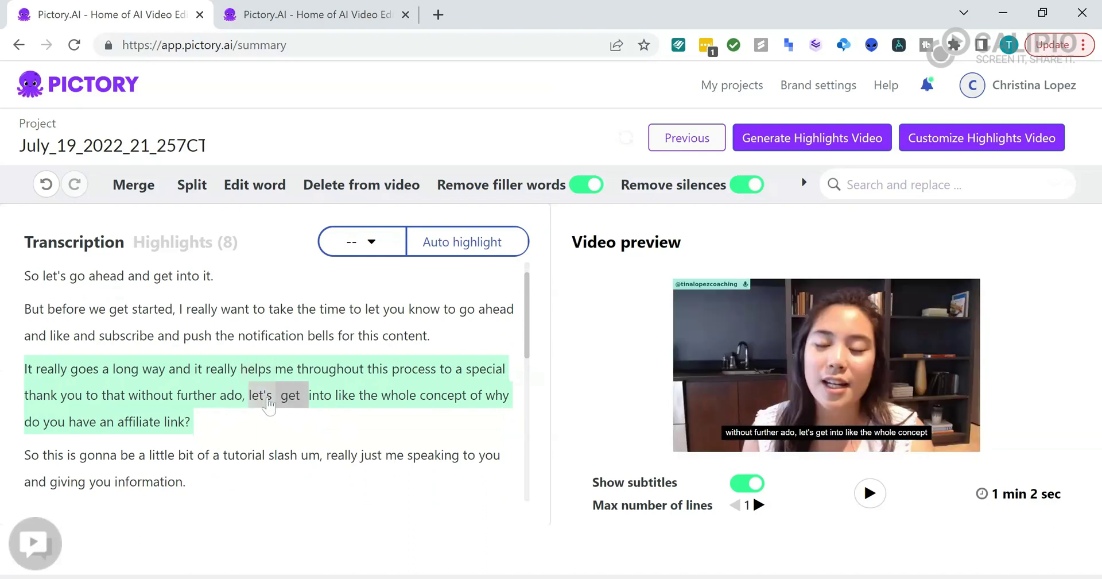
drag(268, 405, 383, 415)
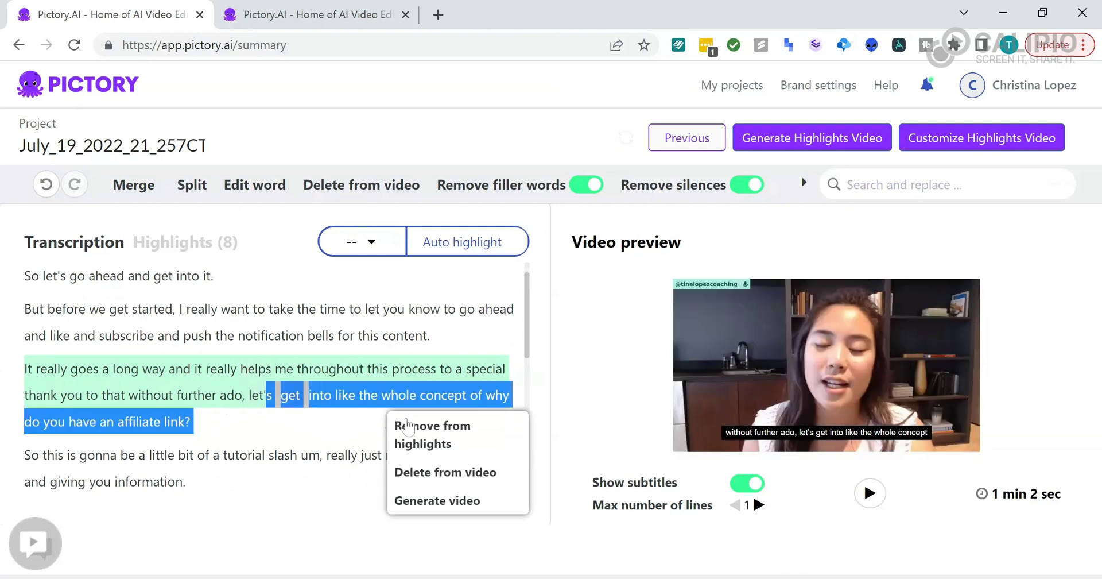
click(431, 433)
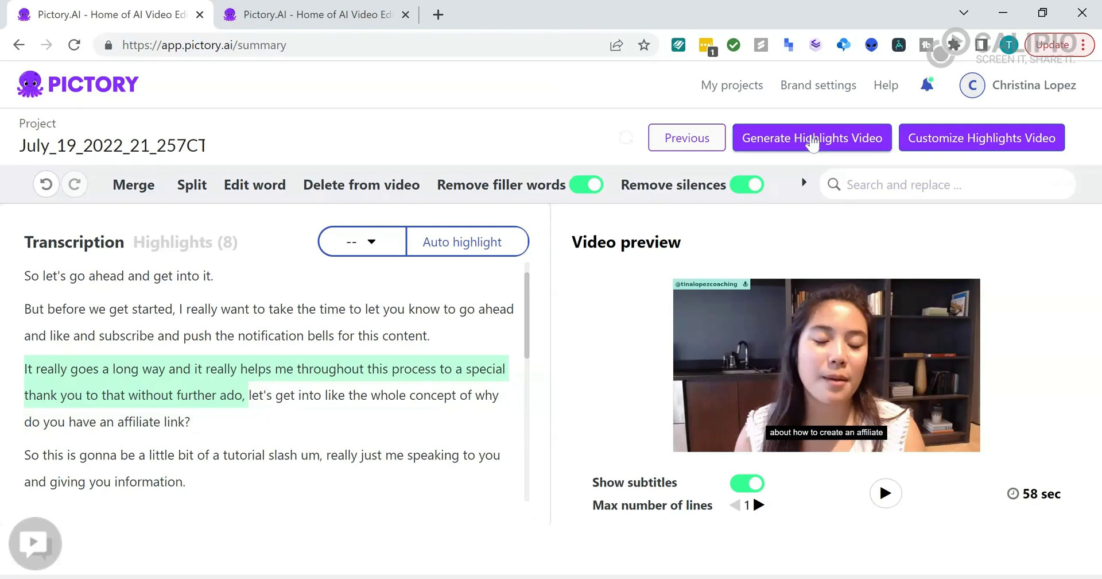
- Open the highlights video for customization in the storyboard, and look over its scenes and Scene 1 preview
click(800, 146)
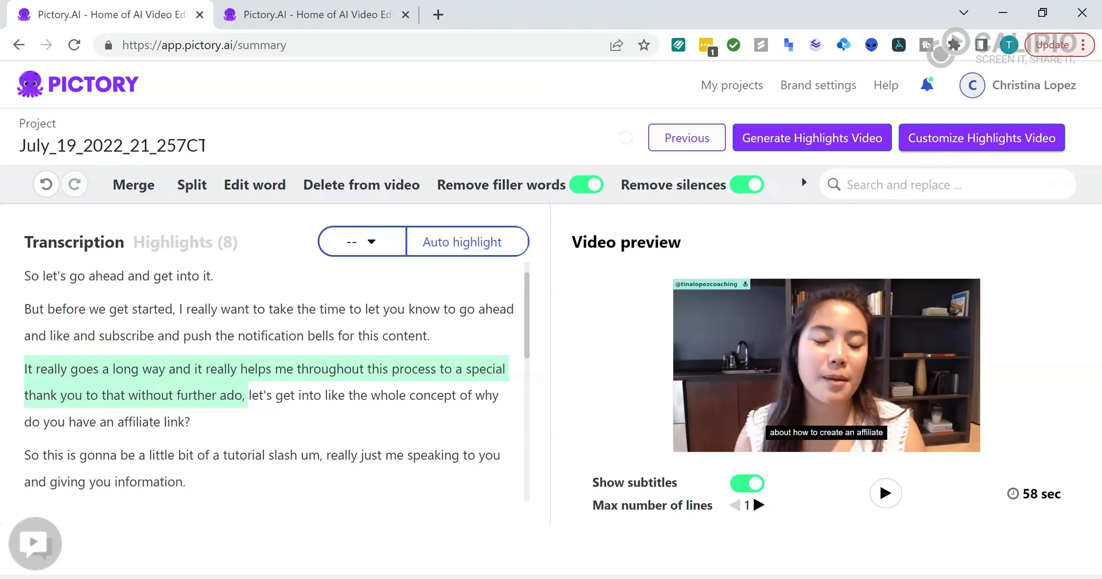
click(930, 146)
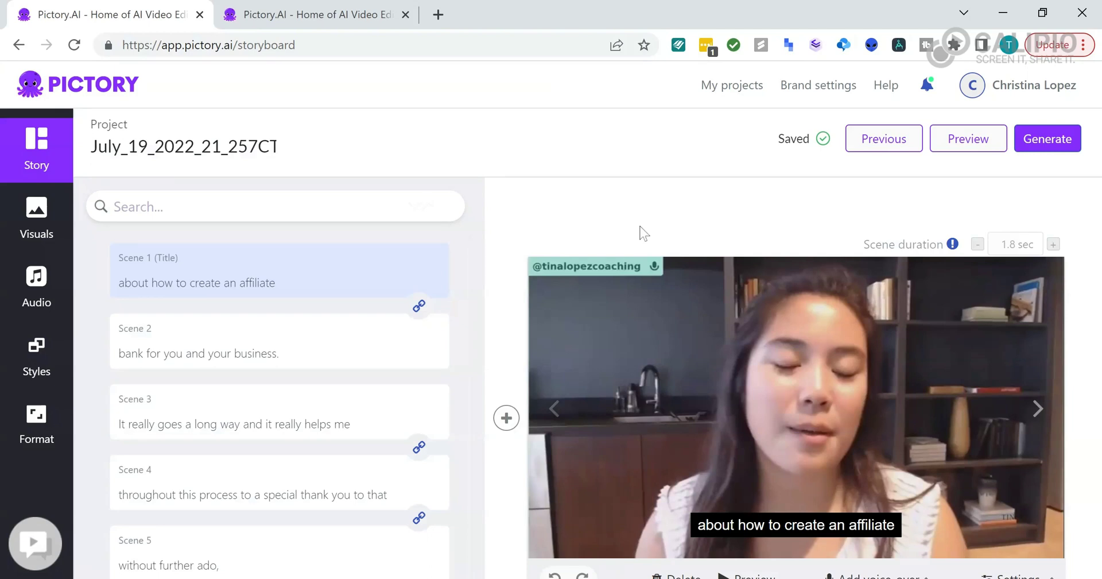
scroll(639, 229, down, 3)
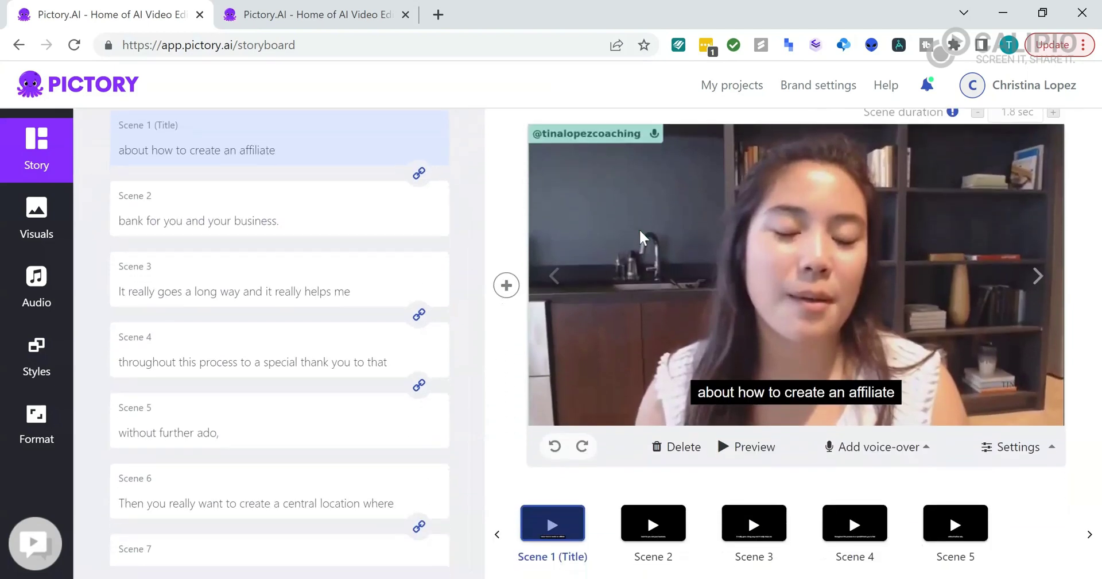
scroll(639, 229, up, 2)
scroll(756, 439, down, 2)
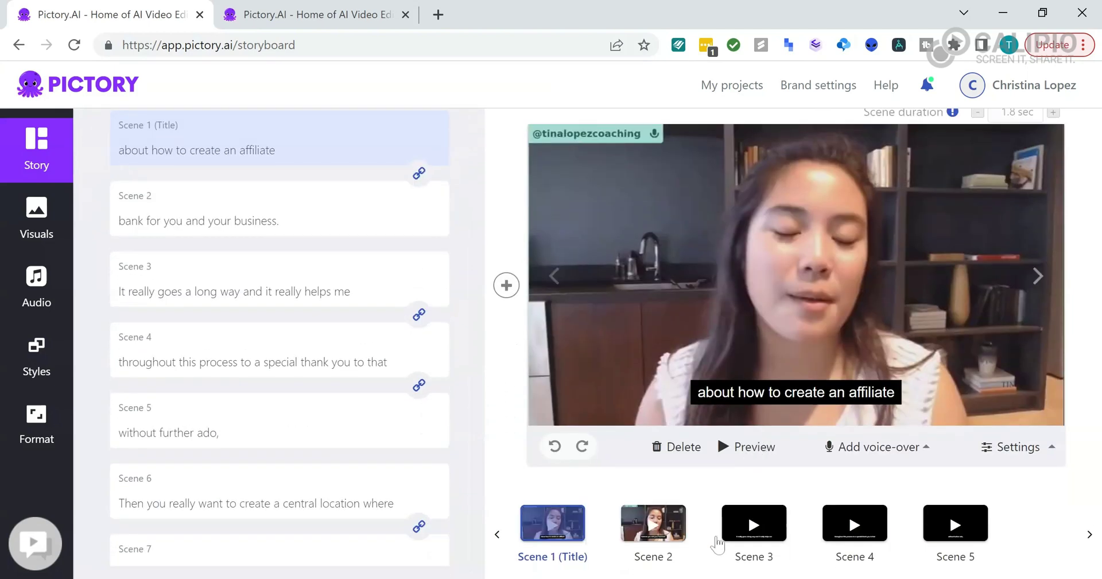
- Narrow the Scene 1 caption box from its left and right sides so the text wraps onto two lines
mouse_move(738, 387)
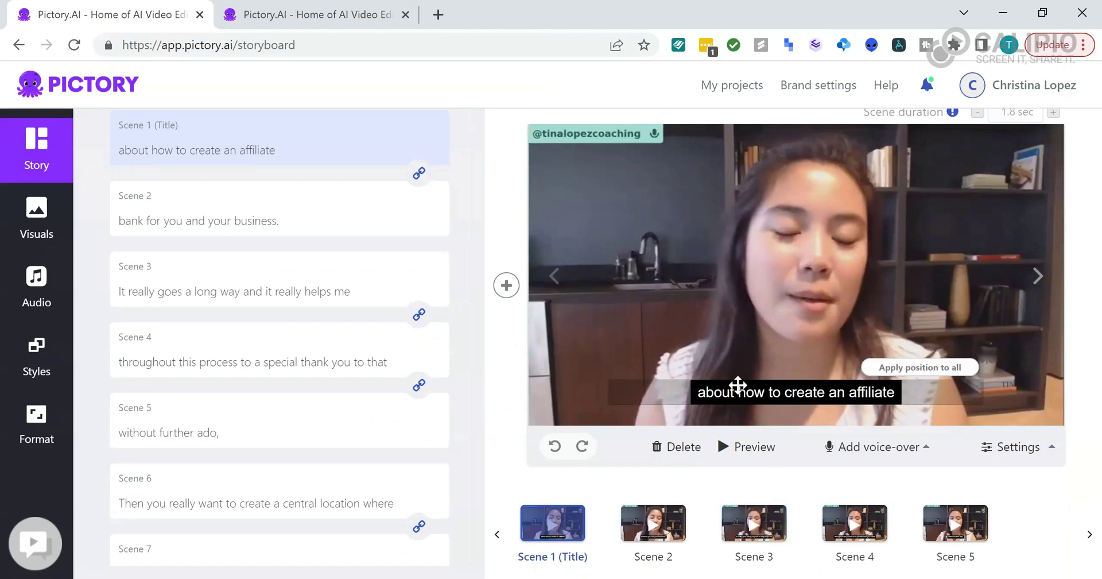
click(738, 386)
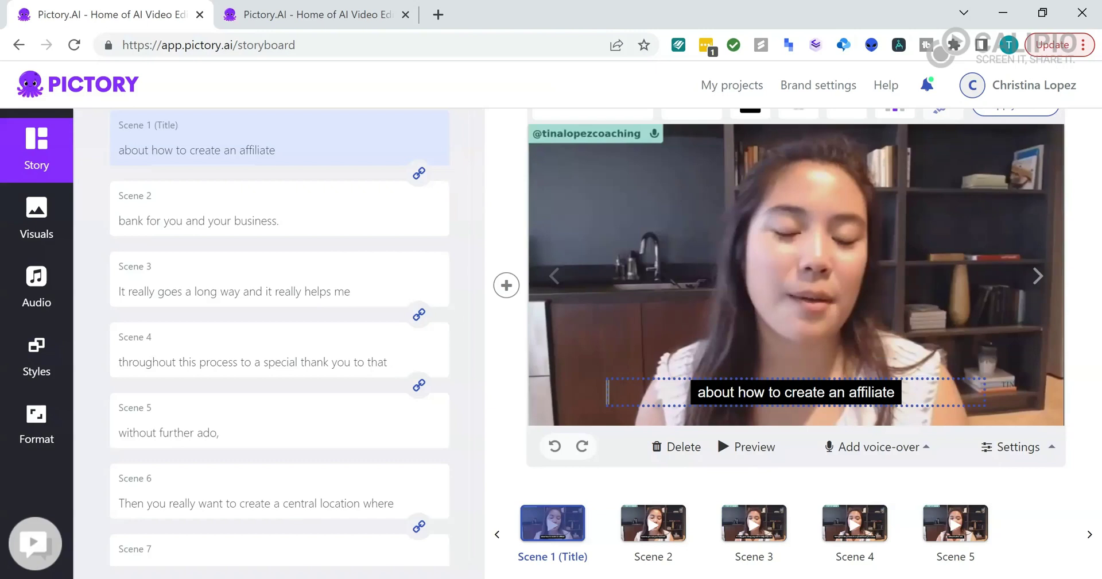
drag(606, 390, 730, 394)
drag(757, 394, 819, 394)
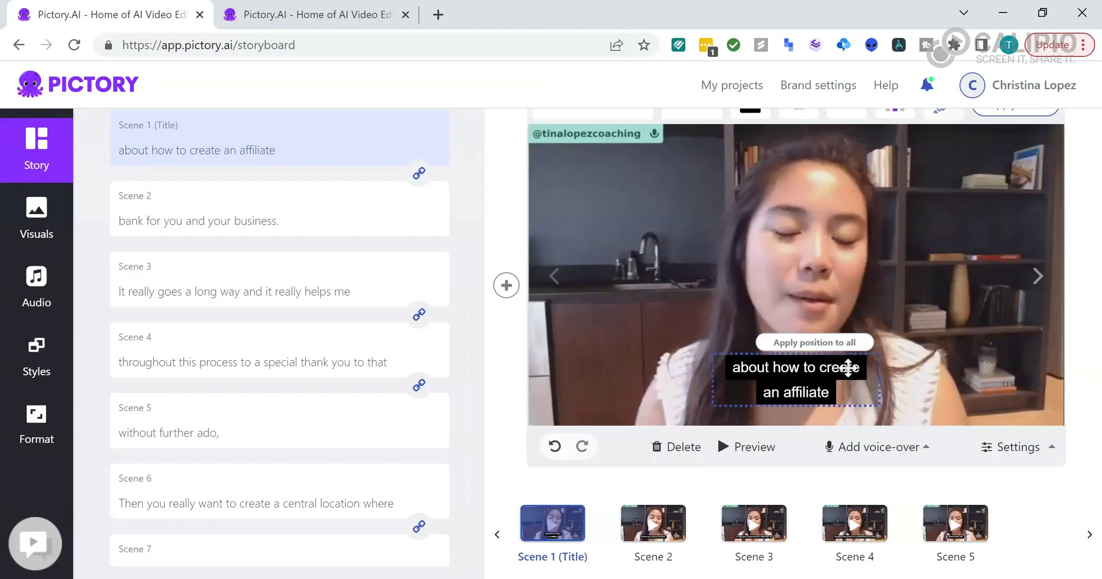
- Examine the Scene 1 caption's font, alignment, position and style options, including those for applying them to all scenes
scroll(776, 366, up, 3)
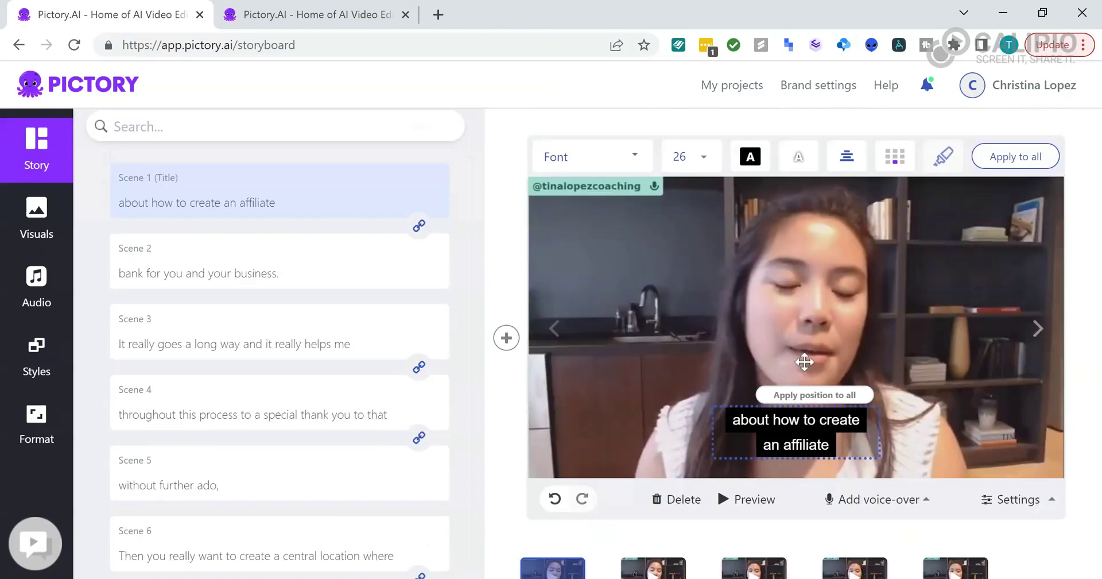
click(897, 235)
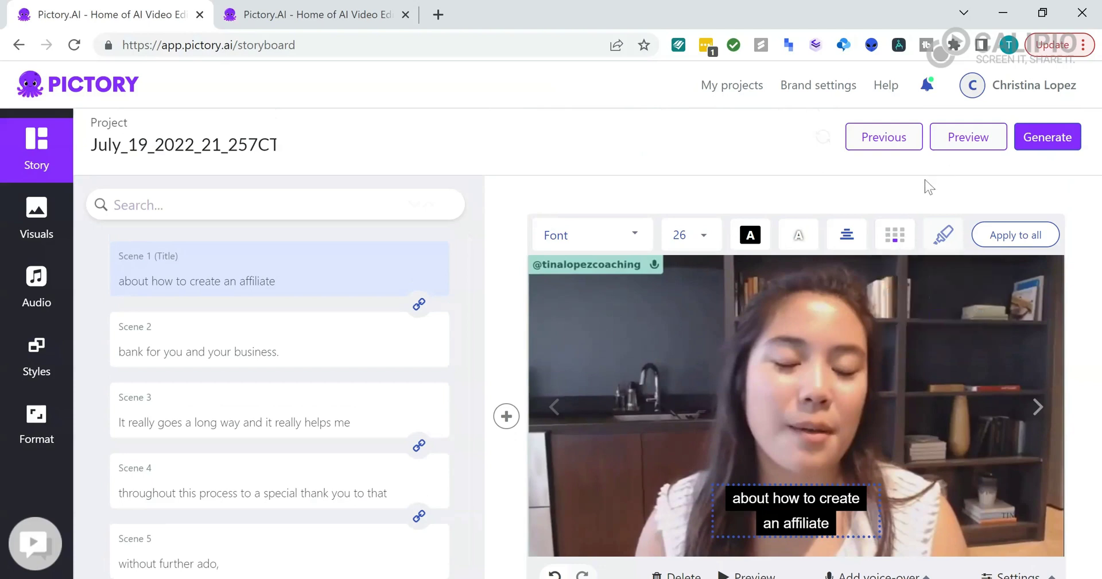
scroll(924, 179, down, 1)
click(944, 161)
click(847, 162)
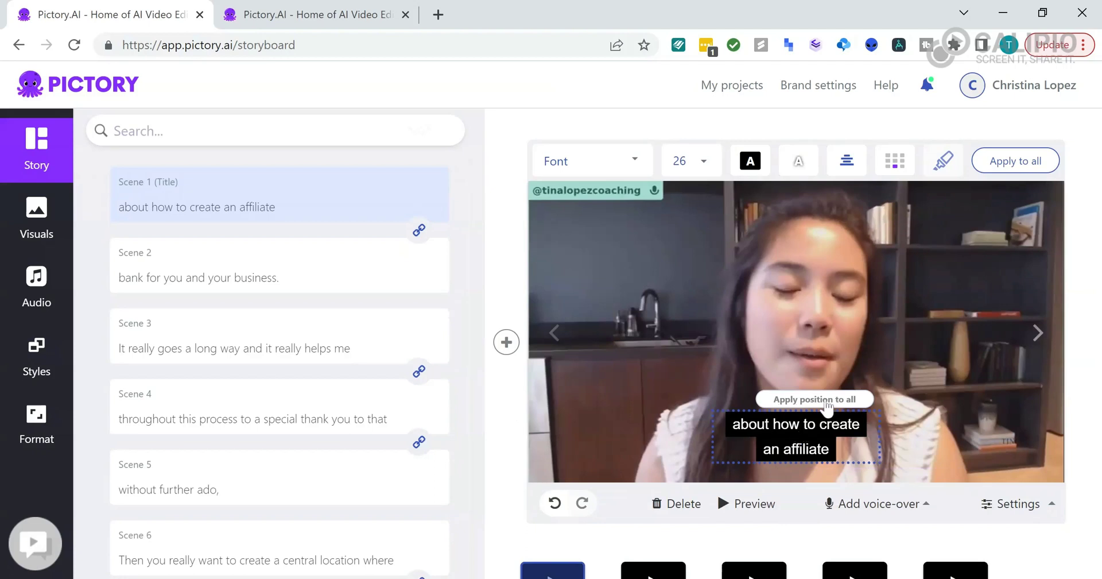
scroll(827, 408, down, 1)
scroll(832, 344, up, 1)
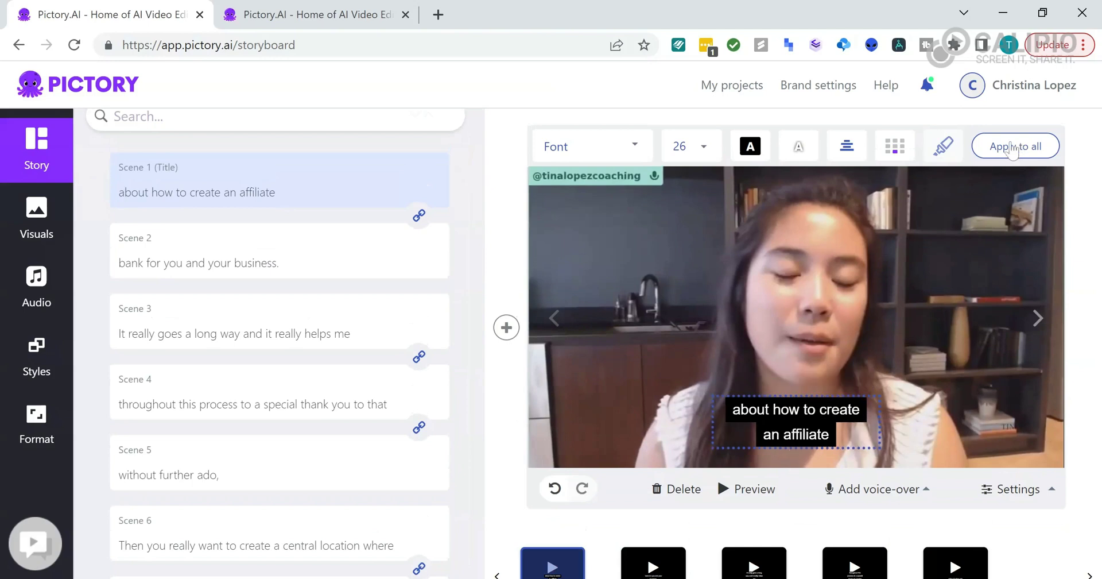
scroll(1010, 158, down, 1)
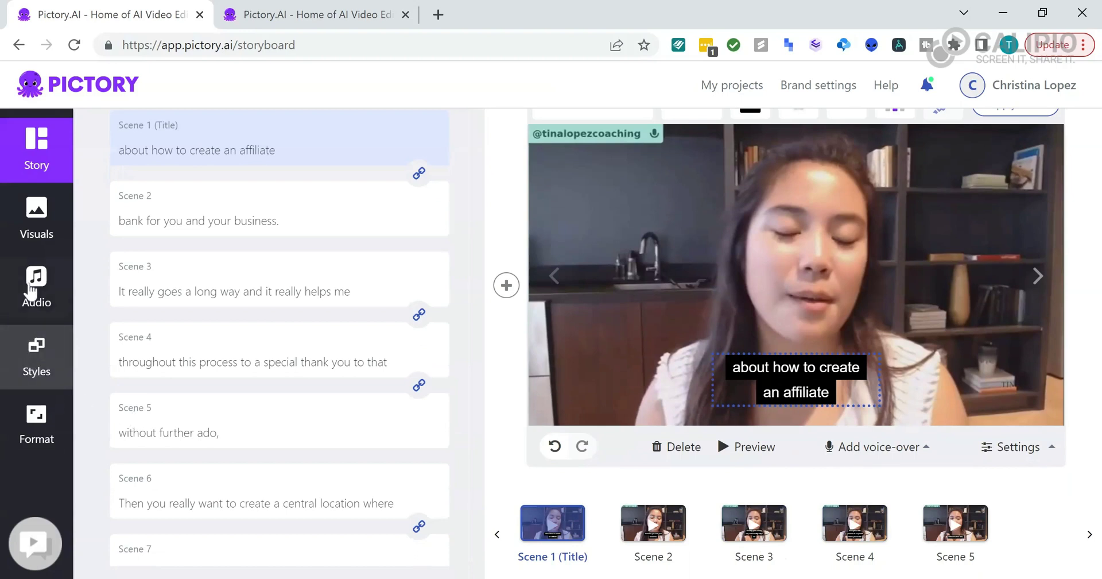
- Review the format settings for resolution, file-size optimization and aspect ratio, and generate the video
scroll(155, 402, up, 3)
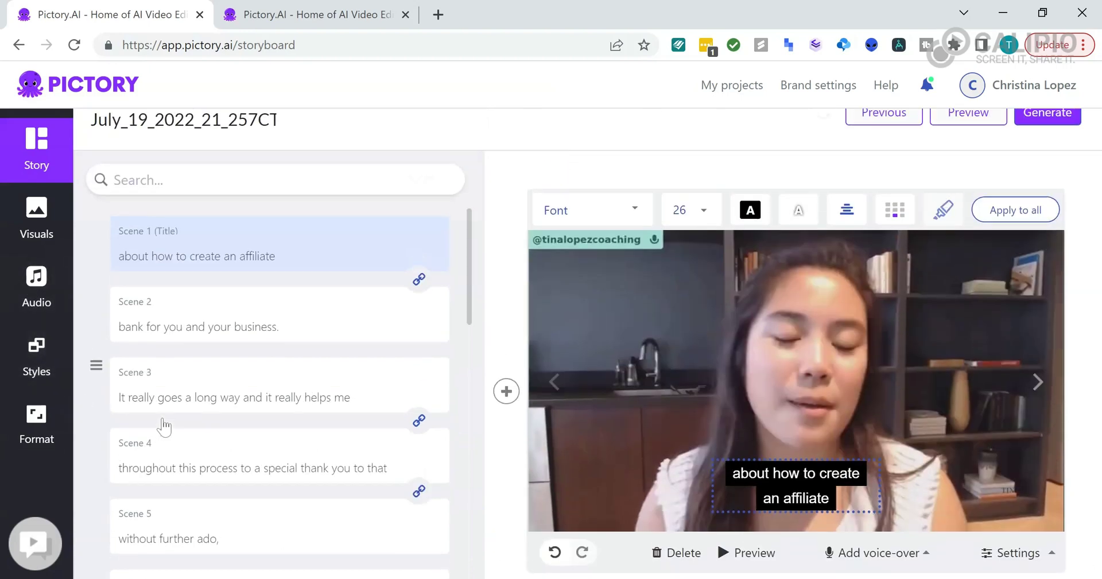
click(35, 427)
scroll(396, 284, down, 1)
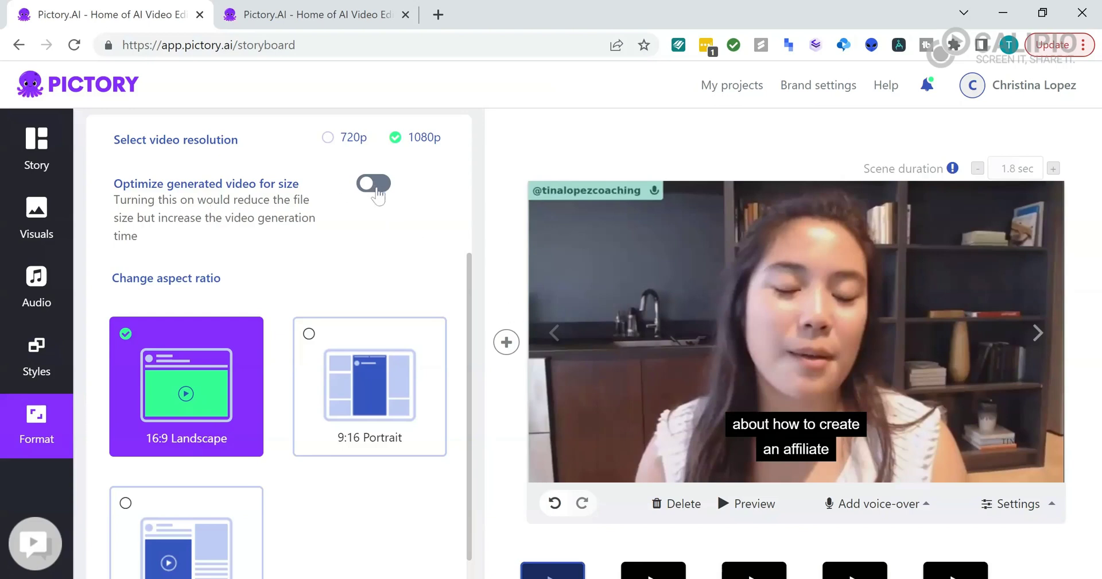
scroll(448, 295, down, 1)
scroll(448, 295, up, 1)
scroll(814, 337, up, 1)
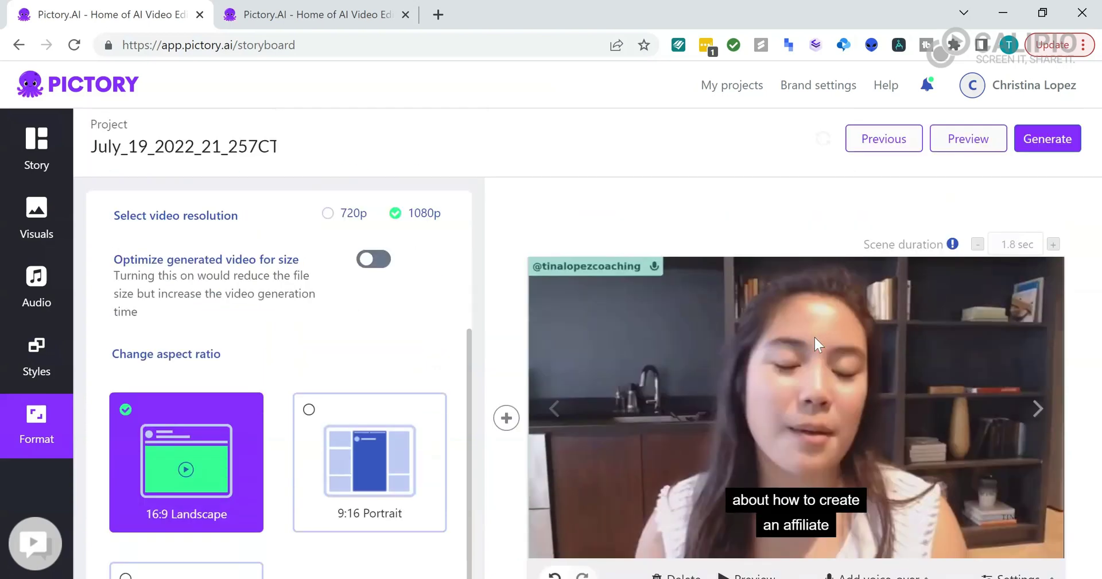
click(1069, 144)
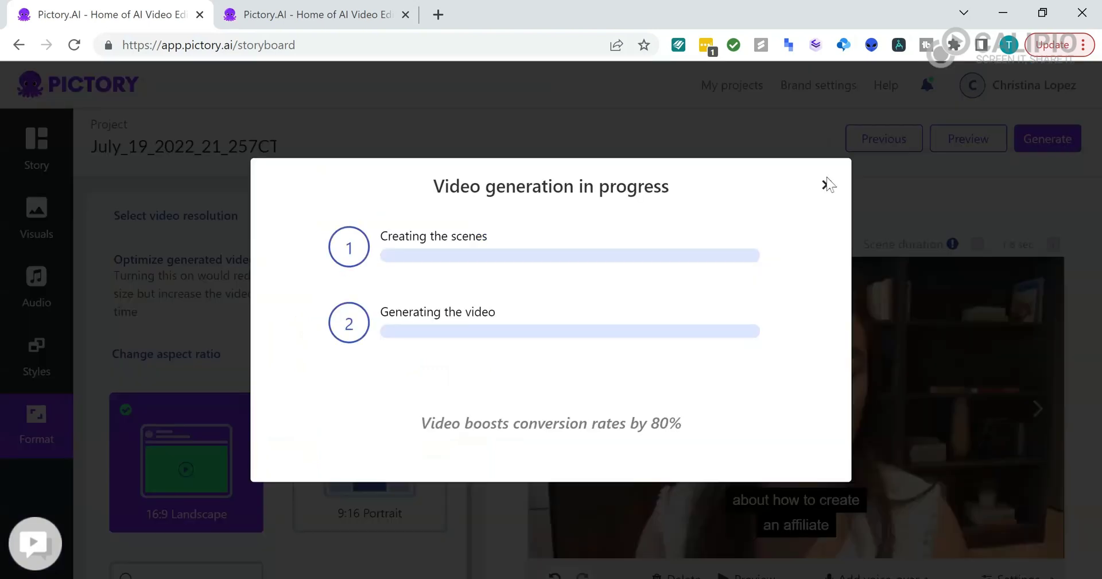